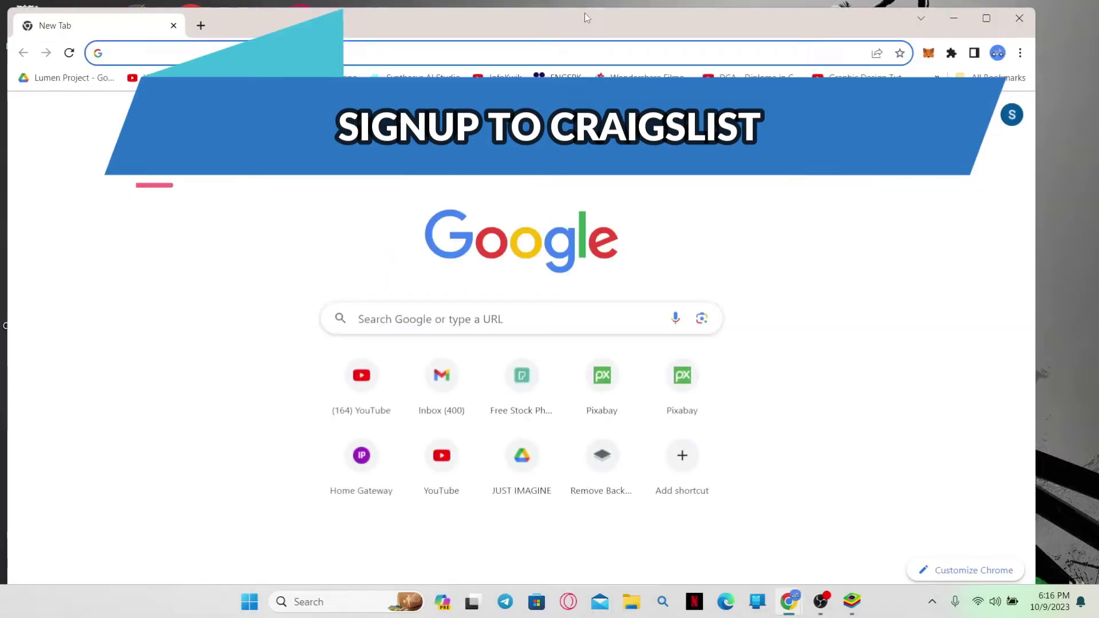
{"action": "type", "text": "cra"}
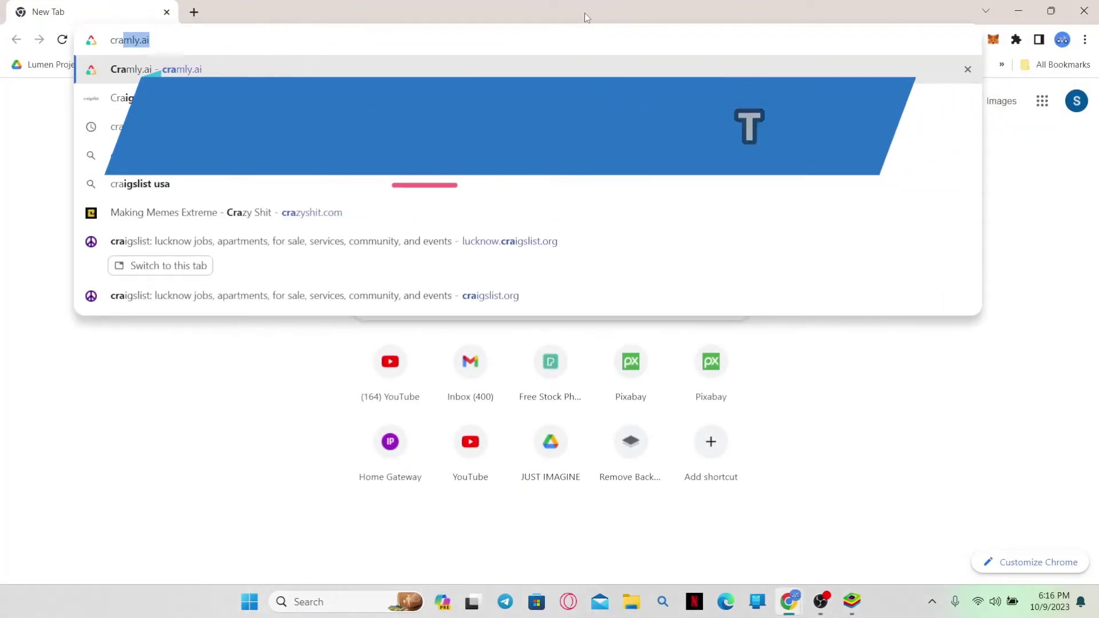
{"action": "type", "text": "igslist."}
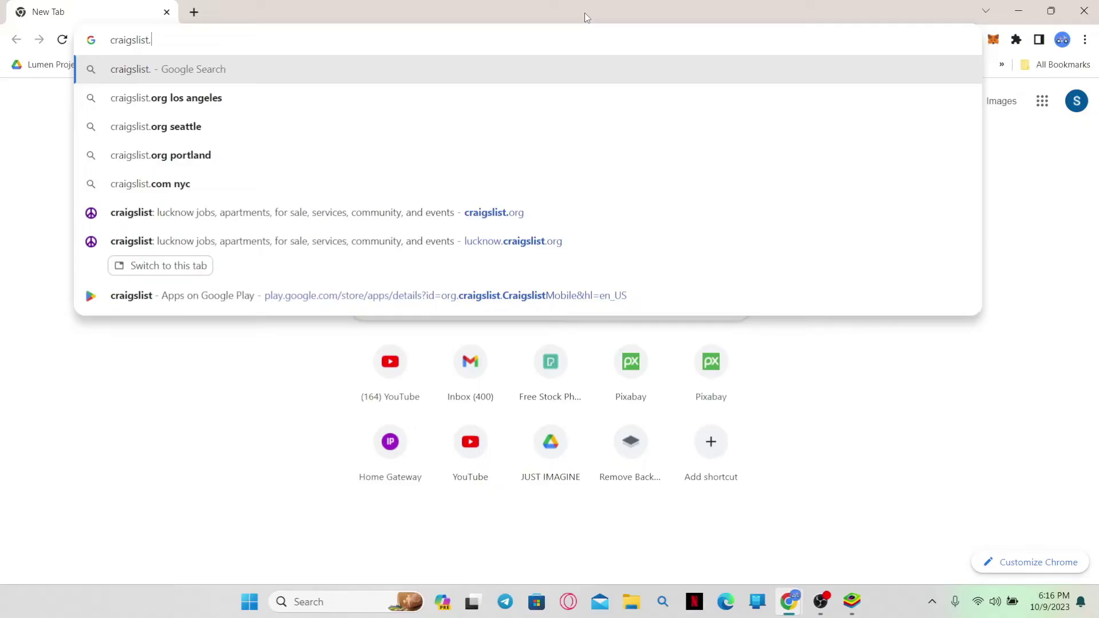
{"action": "type", "text": "org"}
- Load craigslist.org, landing on the Lucknow regional homepage
{"action": "key", "text": "Return"}
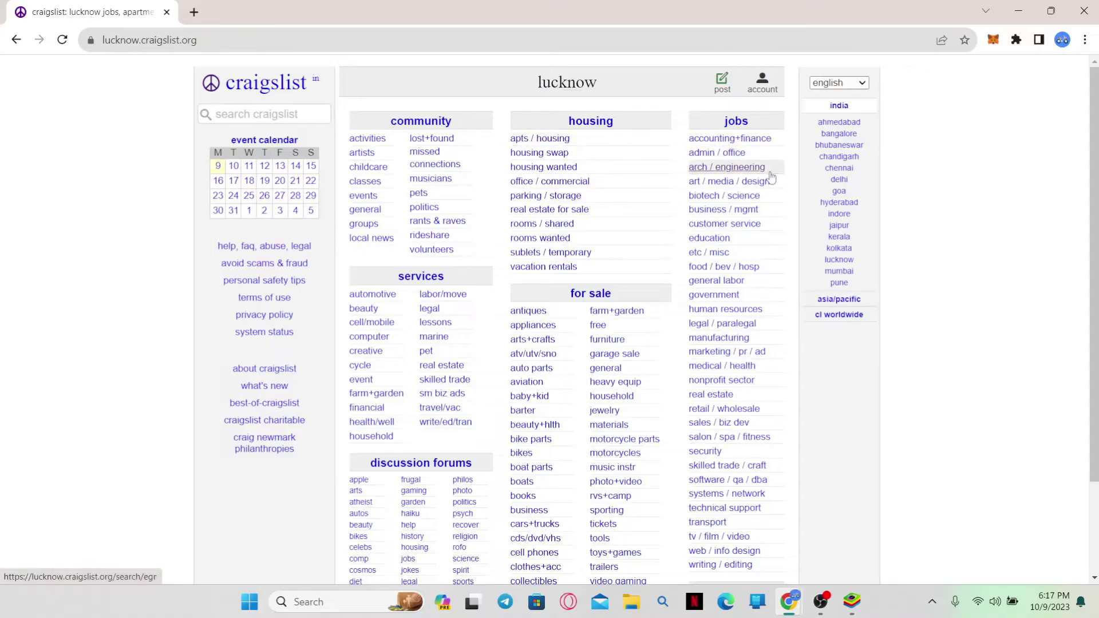
- Create a Craigslist account using the suggested email address from the account page
{"action": "left_click", "coordinate": [762, 83]}
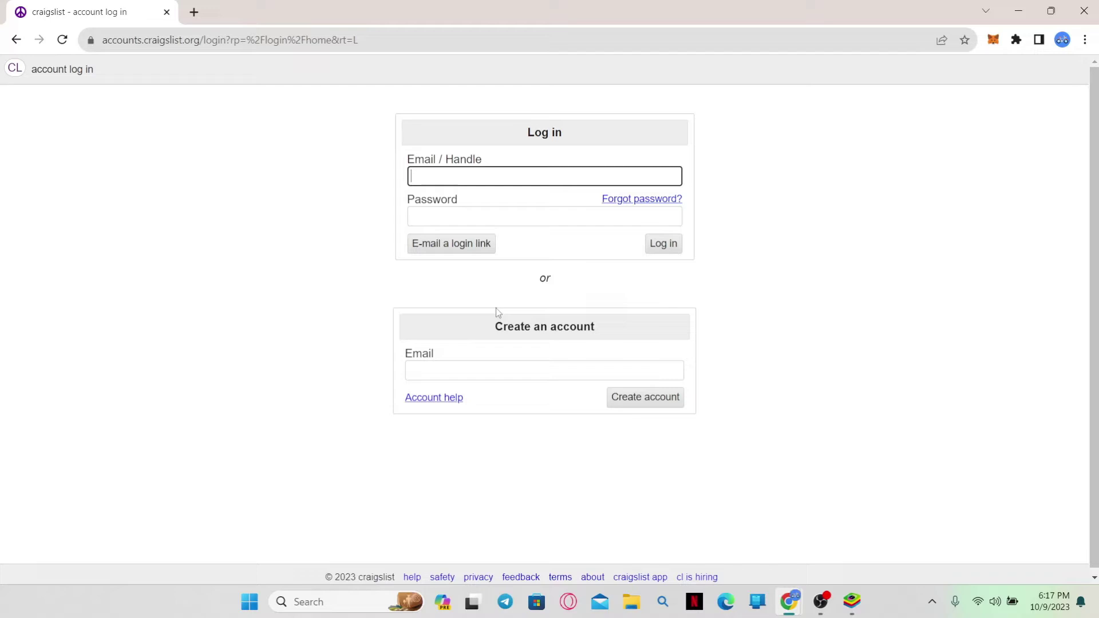
{"action": "left_click", "coordinate": [446, 368]}
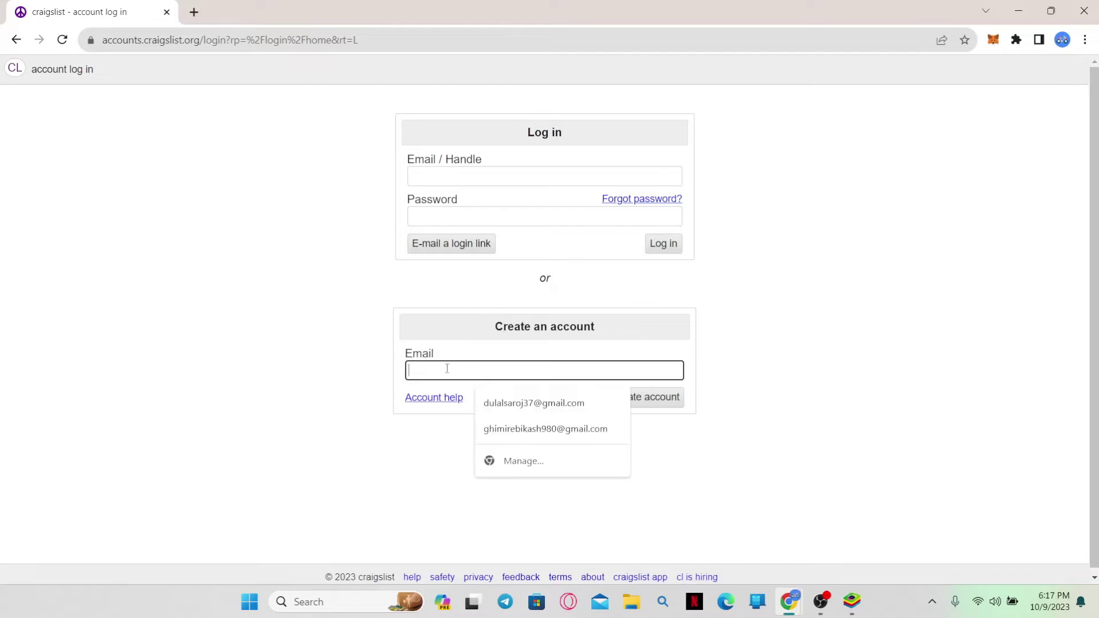
{"action": "key", "text": "ctrl+v"}
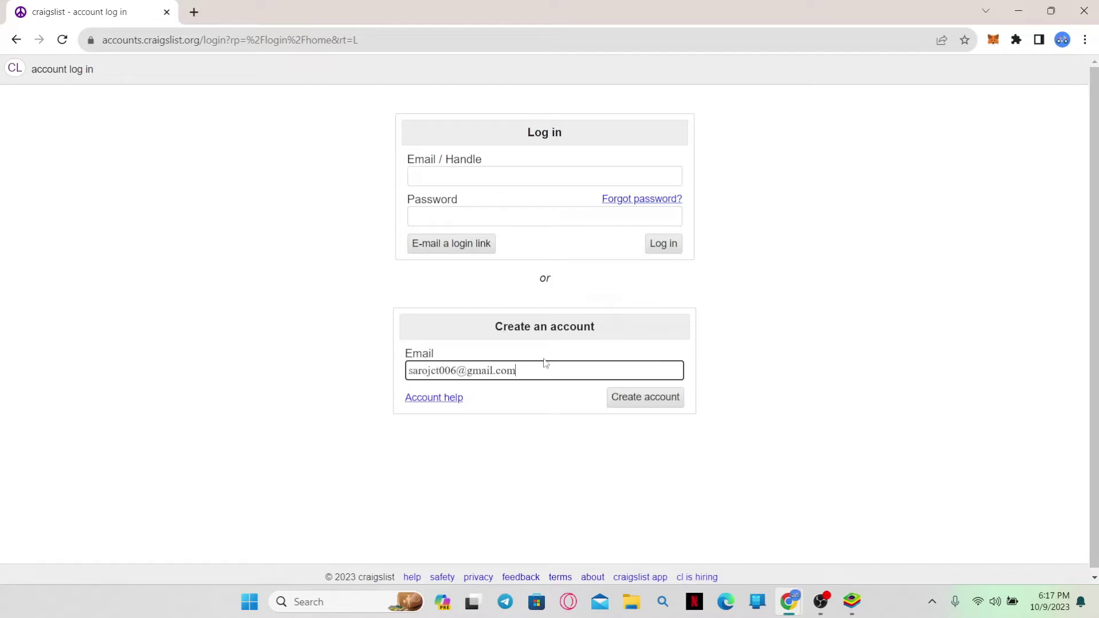
{"action": "left_click", "coordinate": [652, 401]}
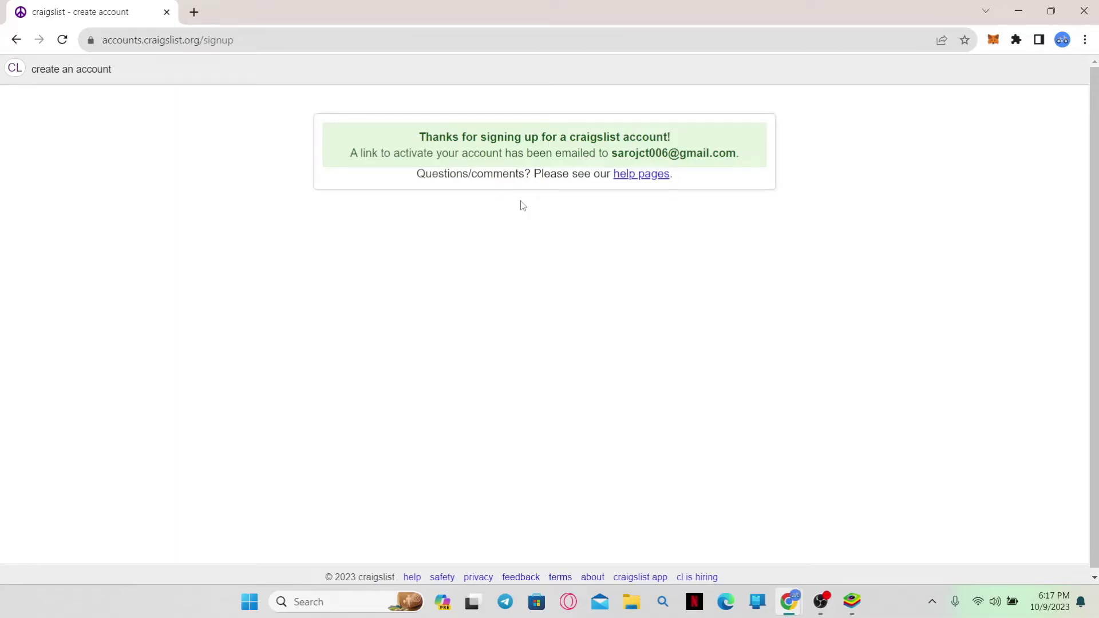
- Load gmail.com in a new browser tab
{"action": "left_click", "coordinate": [193, 13]}
{"action": "type", "text": "gmail.com"}
{"action": "key", "text": "Return"}
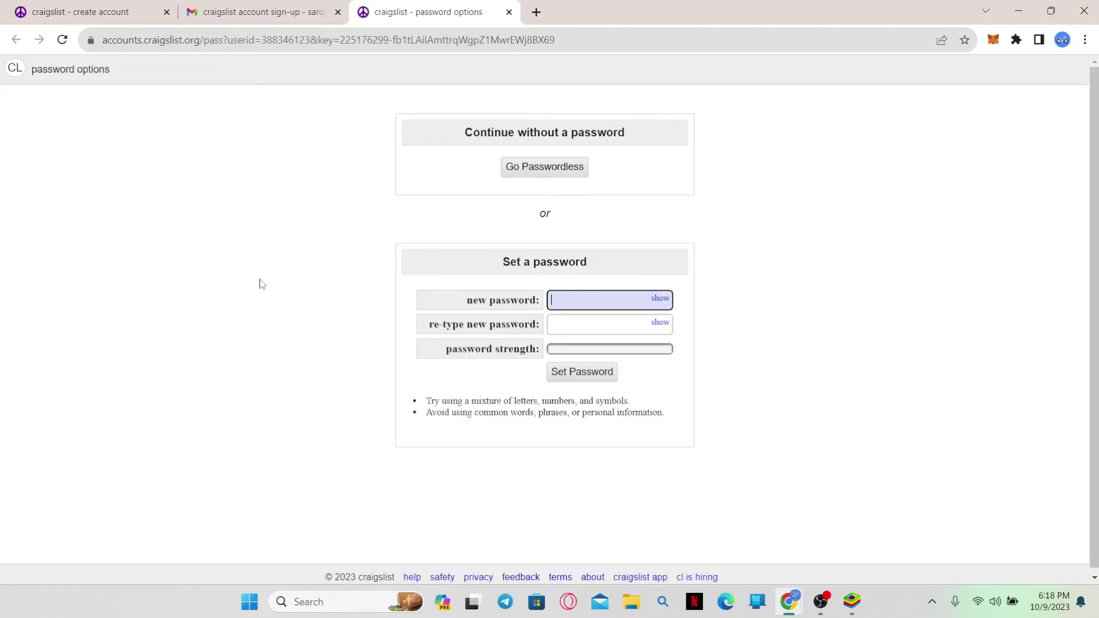
- Enter the pasted new password twice and save it
{"action": "key", "text": "ctrl+v"}
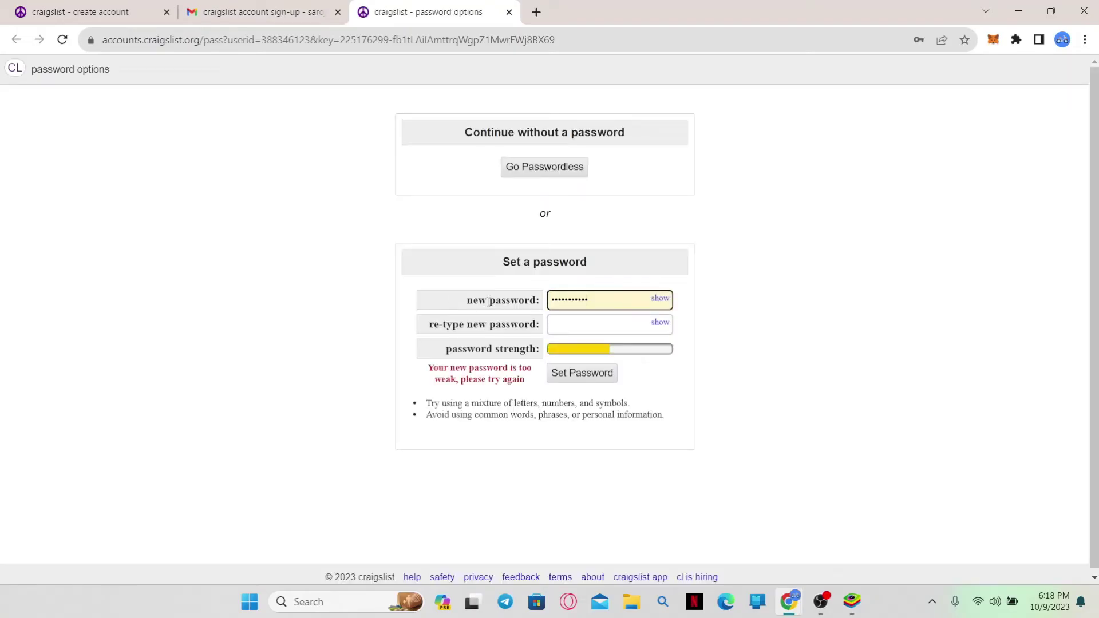
{"action": "left_click", "coordinate": [589, 324]}
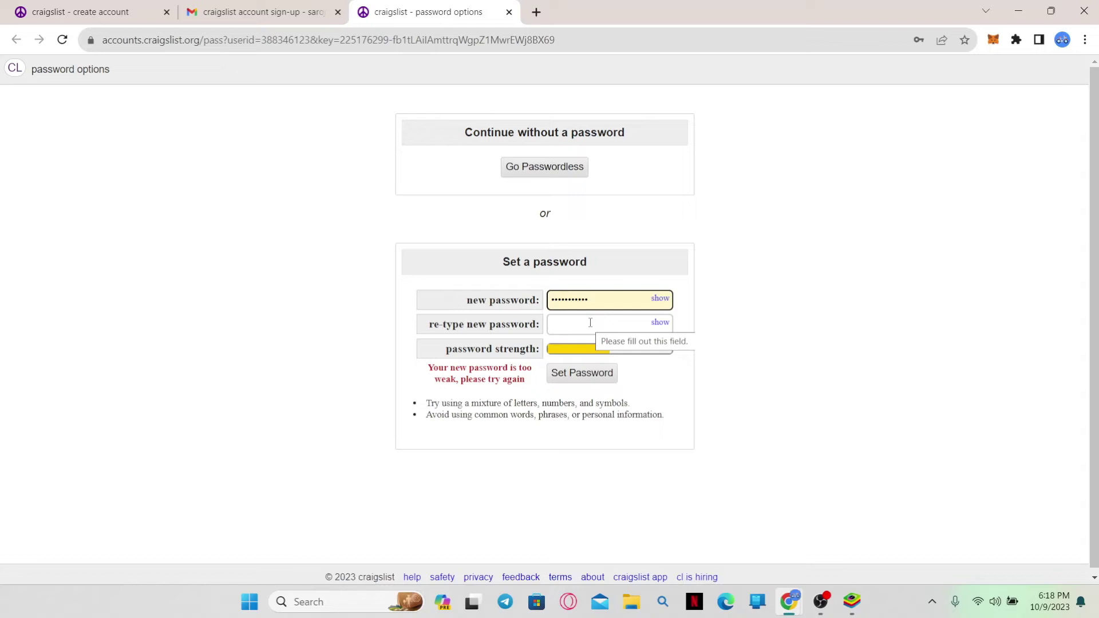
{"action": "key", "text": "ctrl+v"}
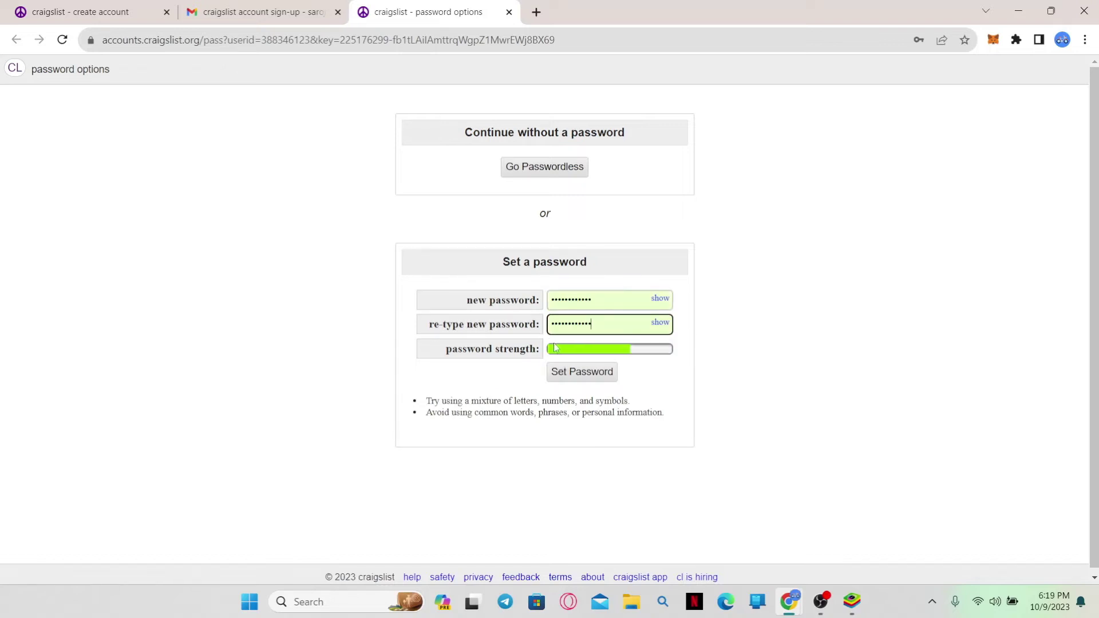
{"action": "left_click", "coordinate": [572, 375]}
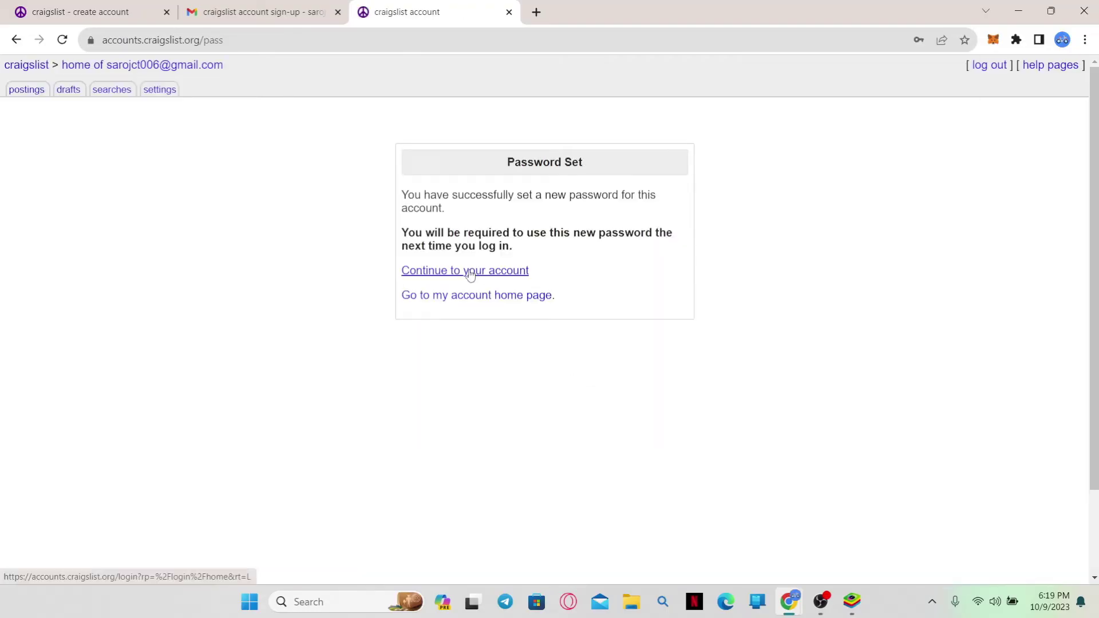
- Continue to the new account and accept the Craigslist terms of use
{"action": "left_click", "coordinate": [440, 272]}
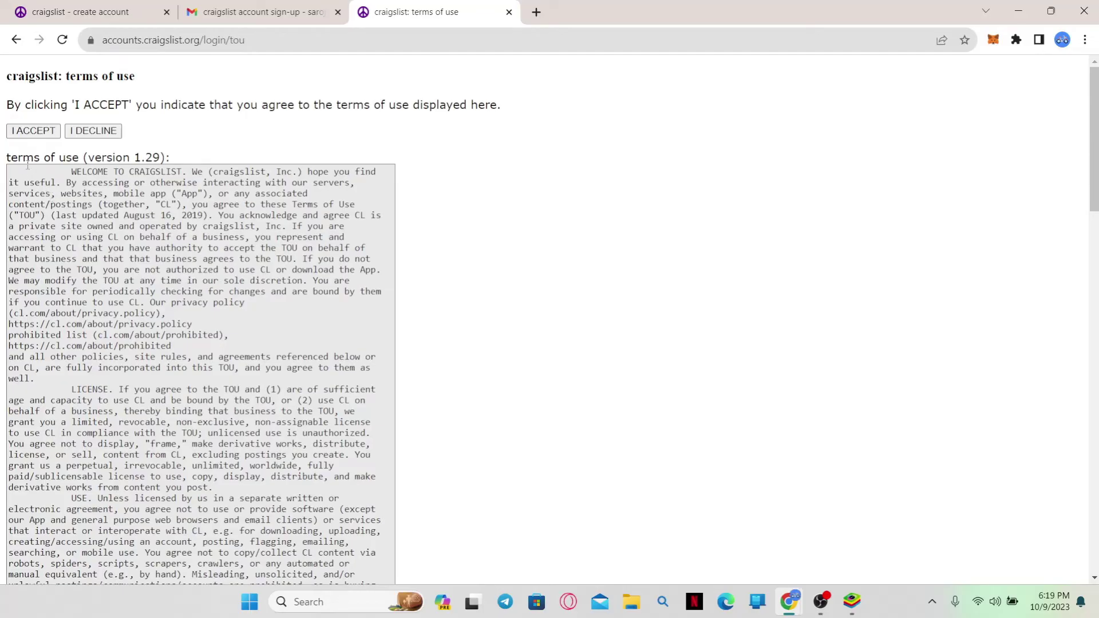
{"action": "left_click", "coordinate": [20, 134]}
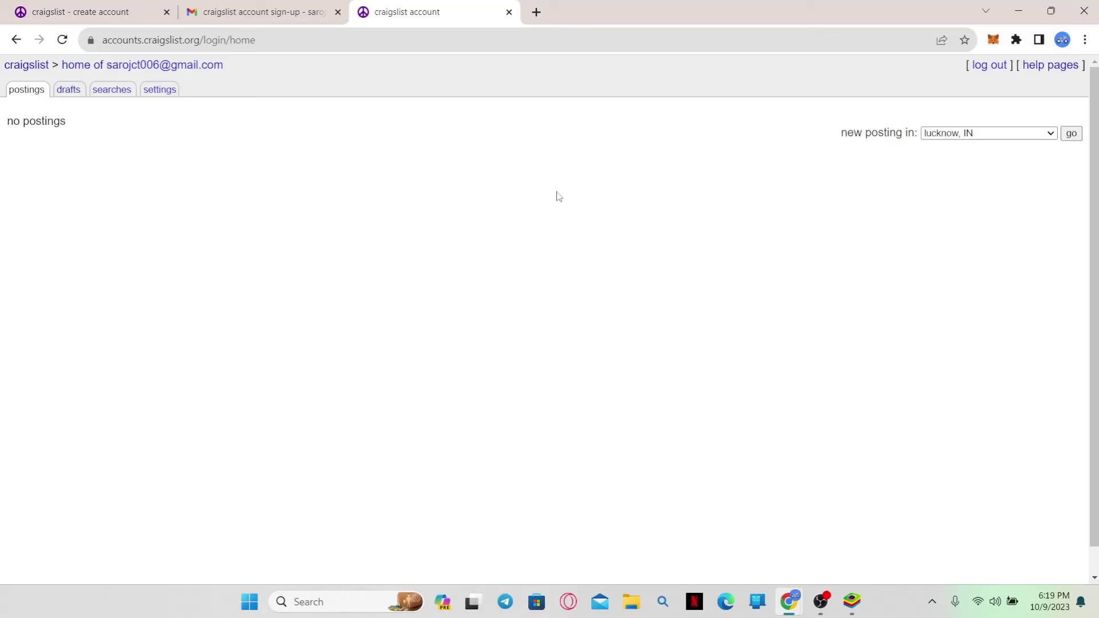
- Log out of Craigslist and close the browser window
{"action": "left_click", "coordinate": [985, 67]}
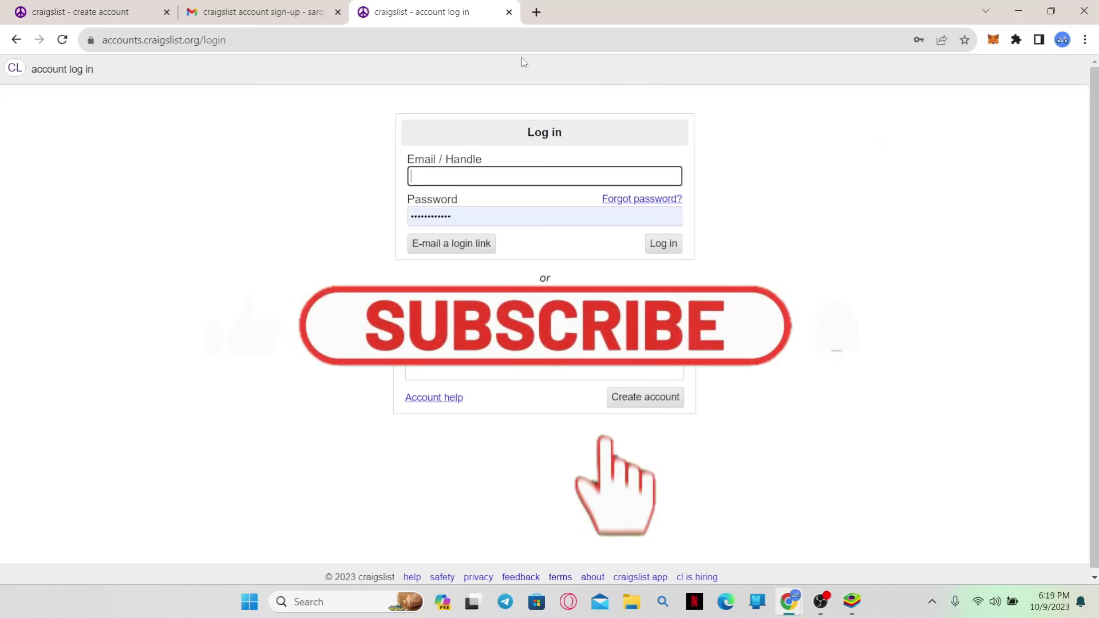
{"action": "left_click", "coordinate": [1084, 10]}
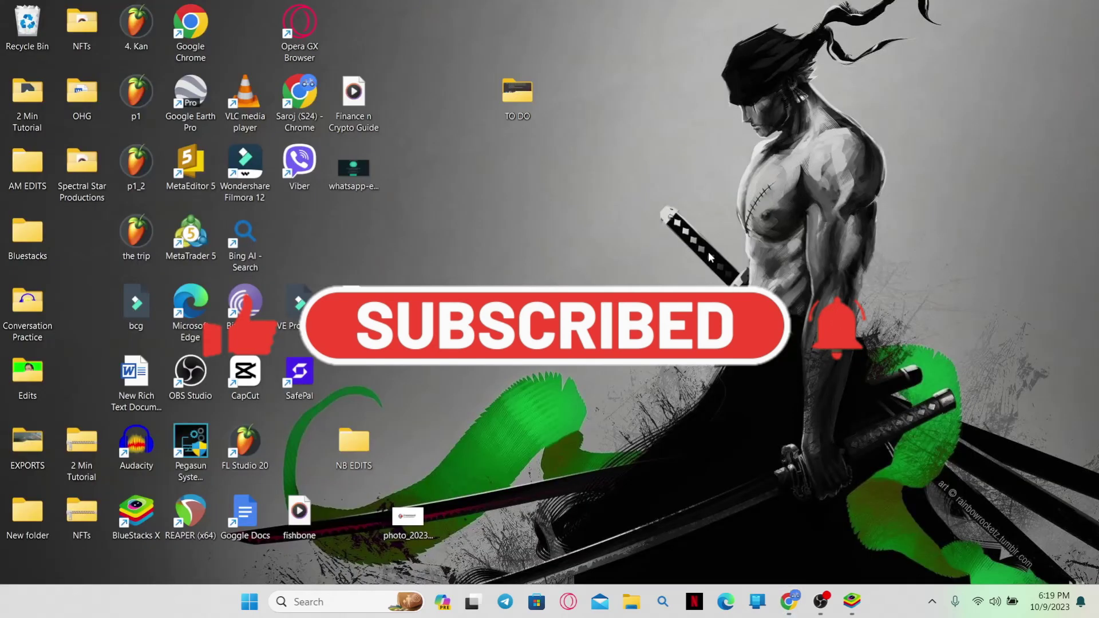